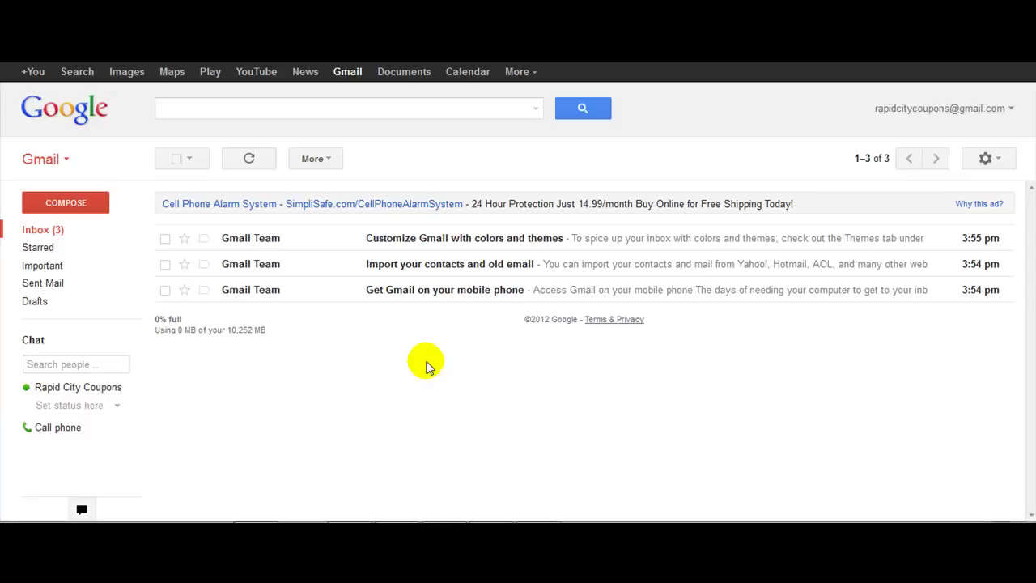
- Go to Gmail Settings and show the Forwarding and POP/IMAP tab
click(995, 159)
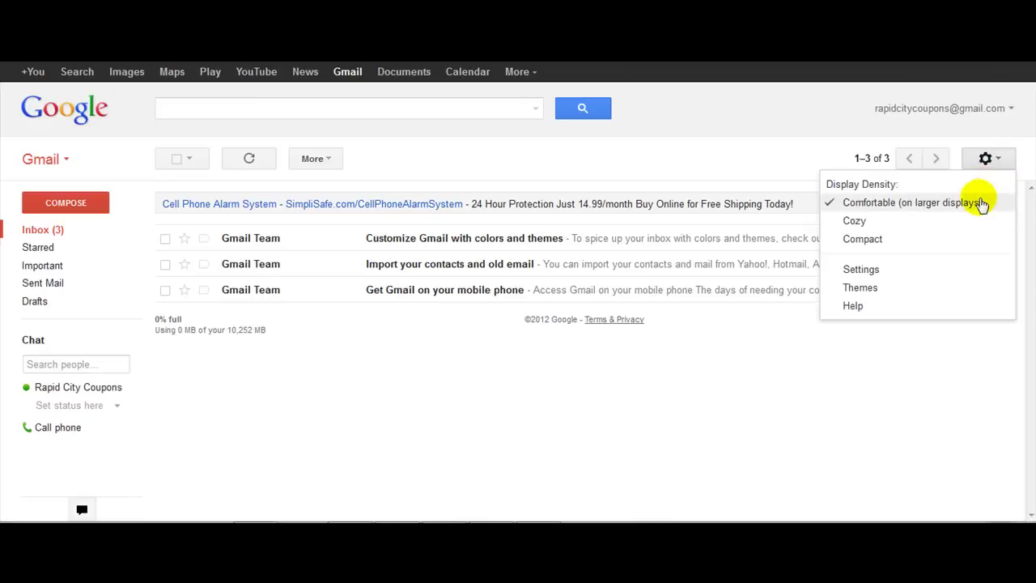
click(861, 270)
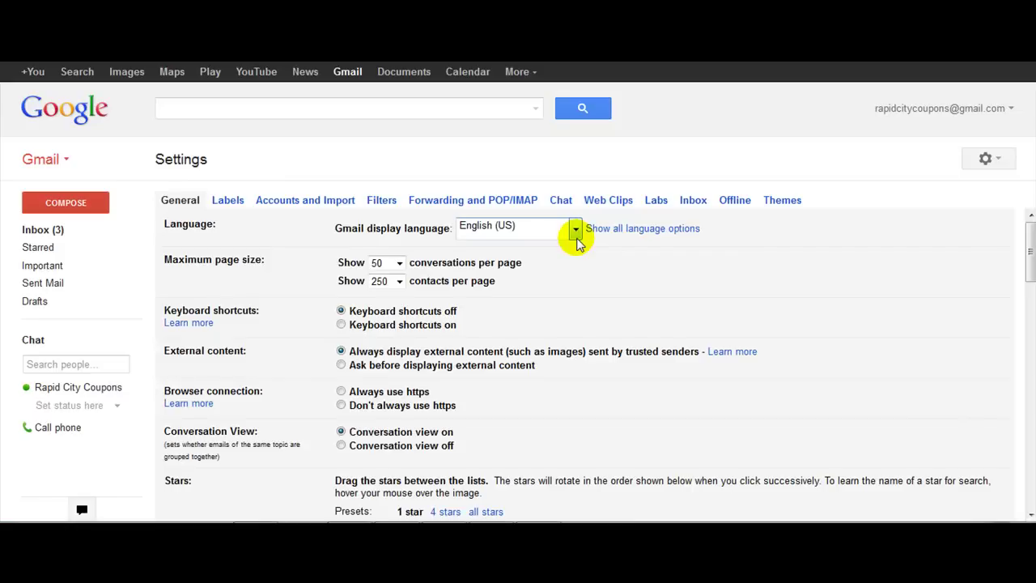
click(484, 198)
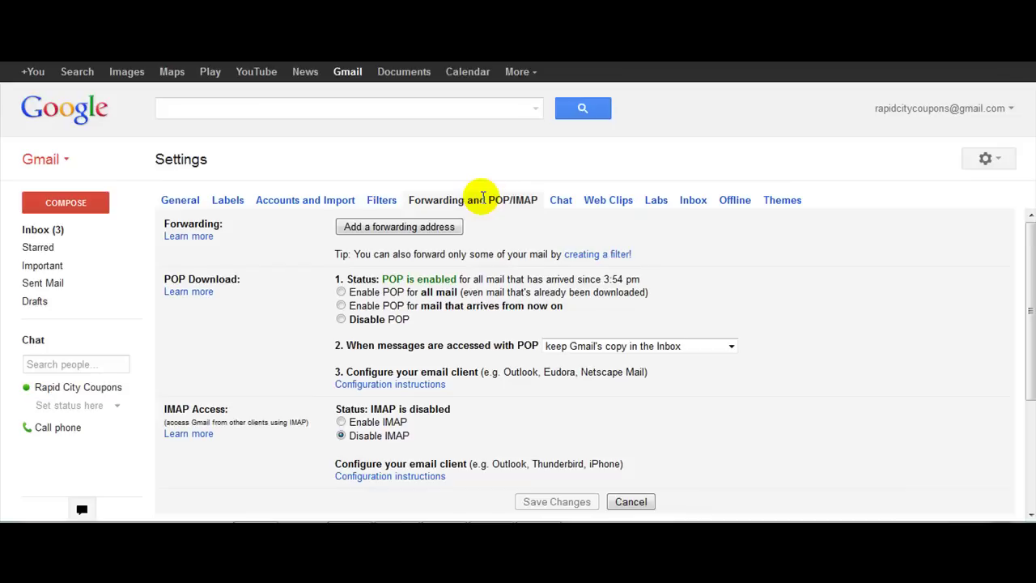
- Paste the forwarding address copied from Notepad into the Add a forwarding address dialog
click(416, 230)
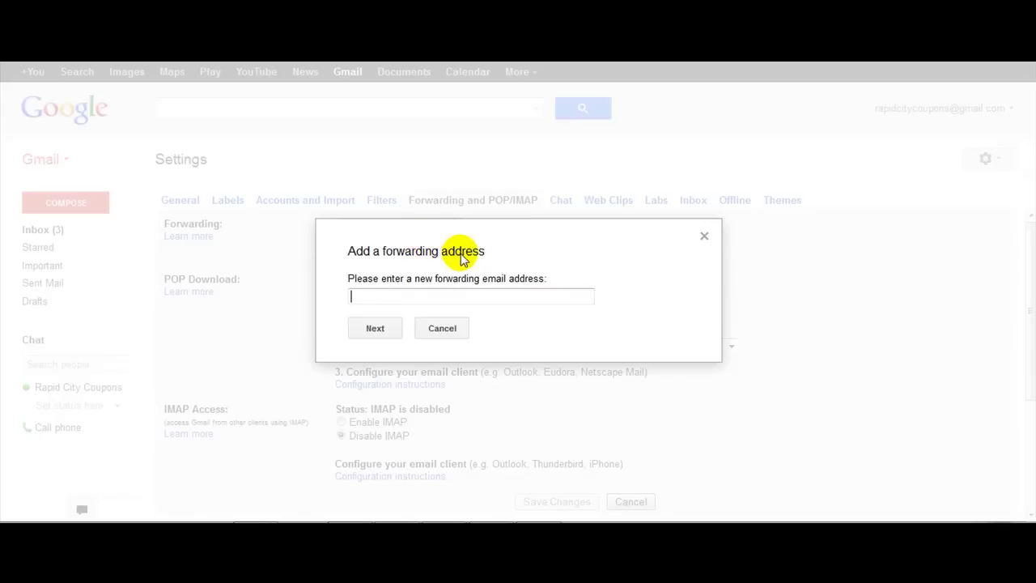
click(449, 518)
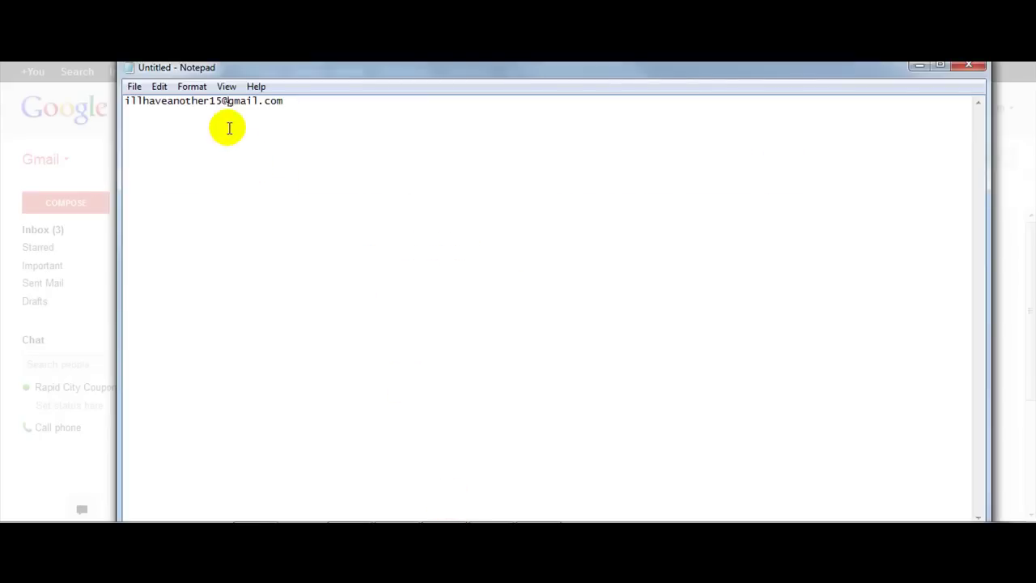
key(ctrl+a)
key(ctrl+c)
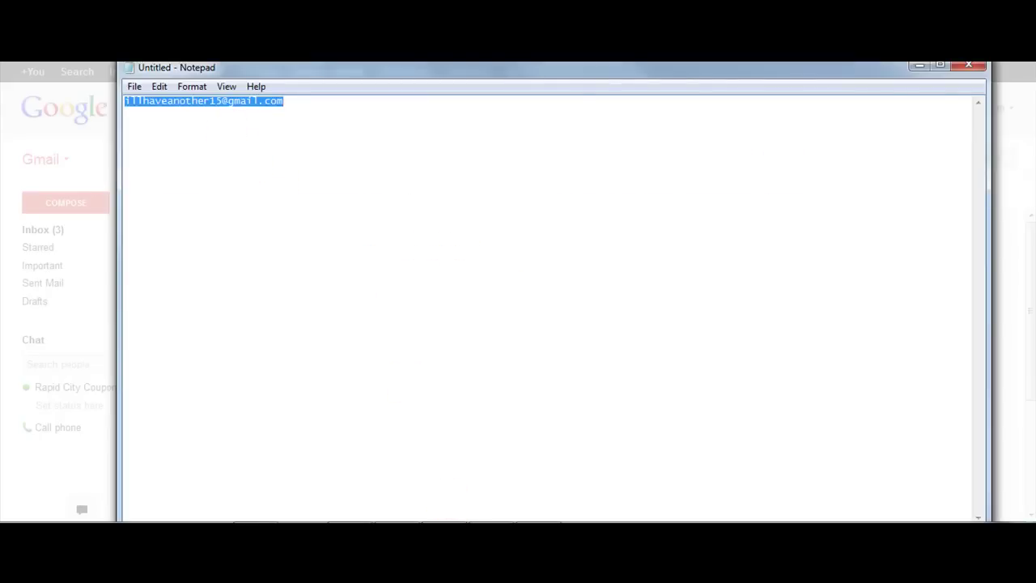
key(alt+Tab)
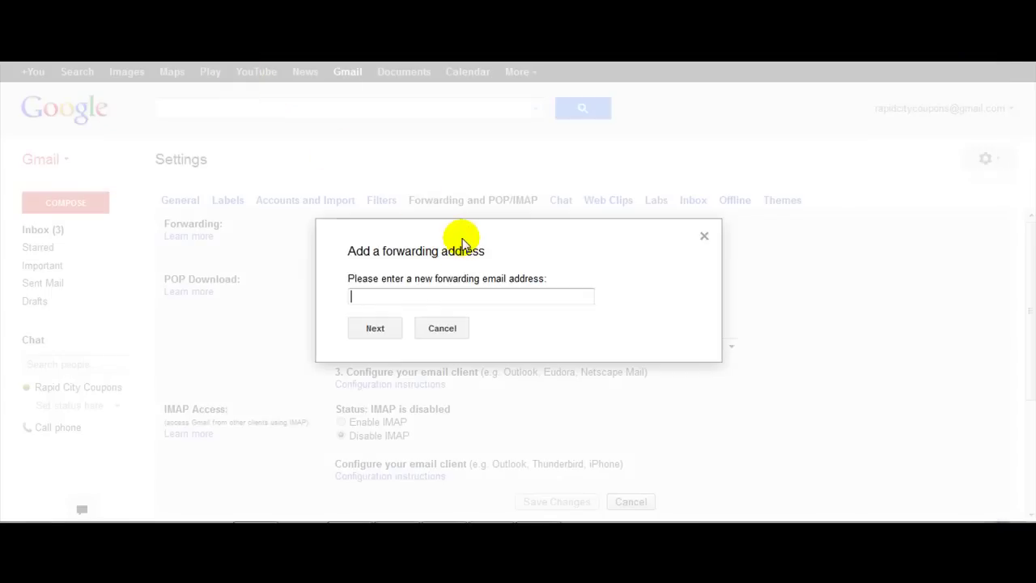
key(ctrl+v)
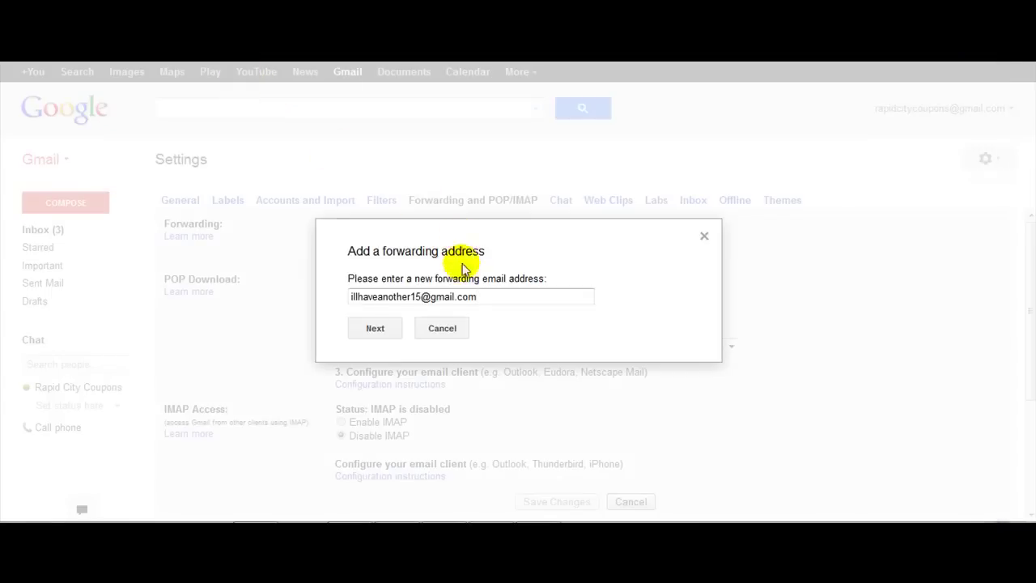
- Confirm forwarding to the new address so a confirmation code is emailed
click(374, 331)
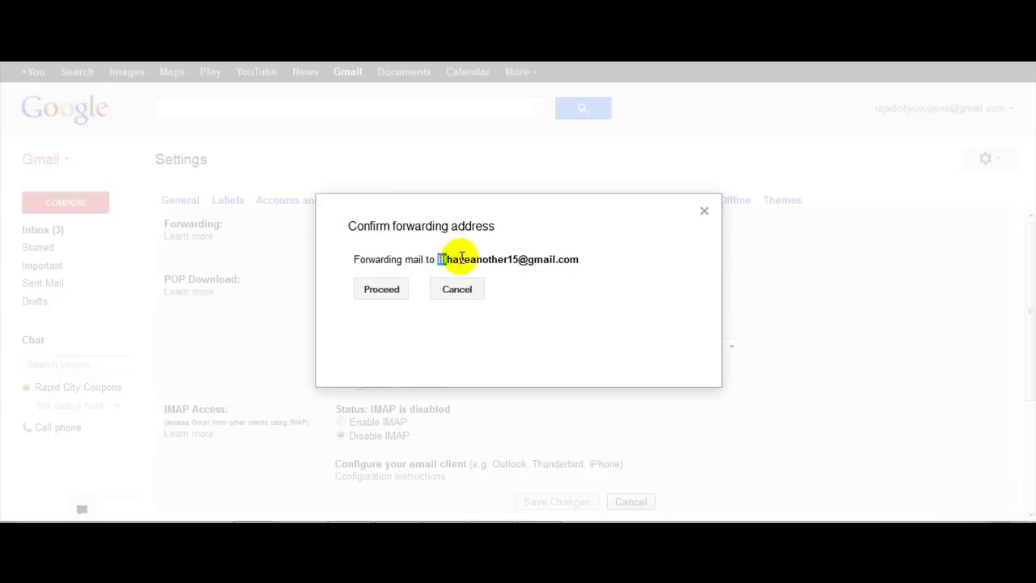
drag(439, 259, 576, 259)
click(567, 268)
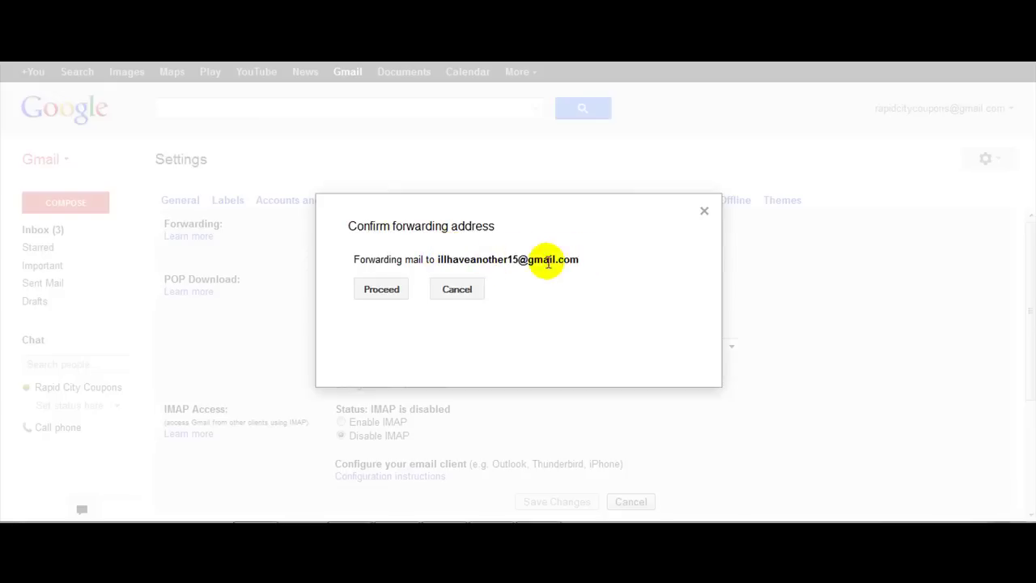
click(383, 292)
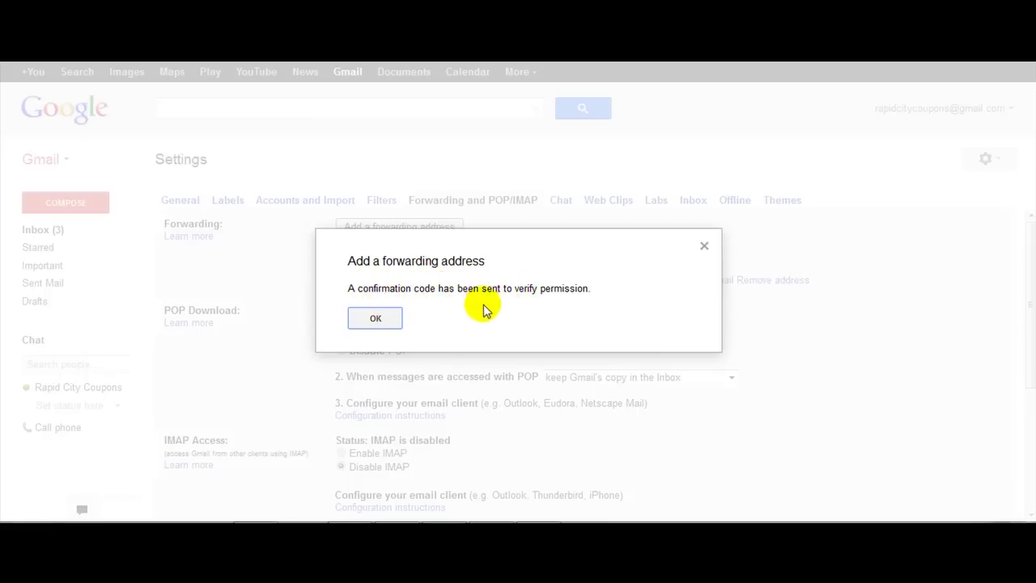
click(381, 319)
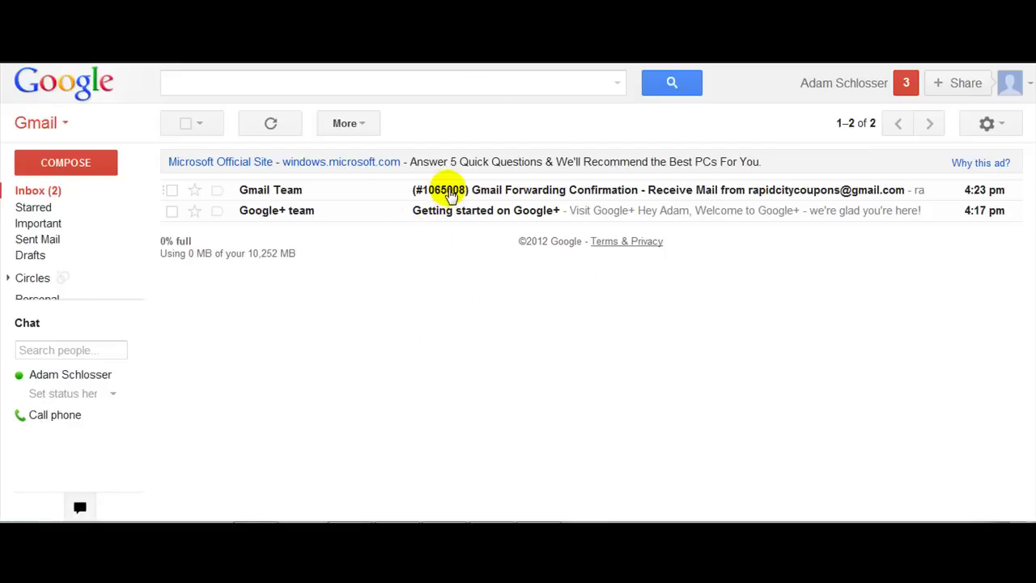
- Open the Gmail Forwarding Confirmation email and select its confirmation code number
click(450, 195)
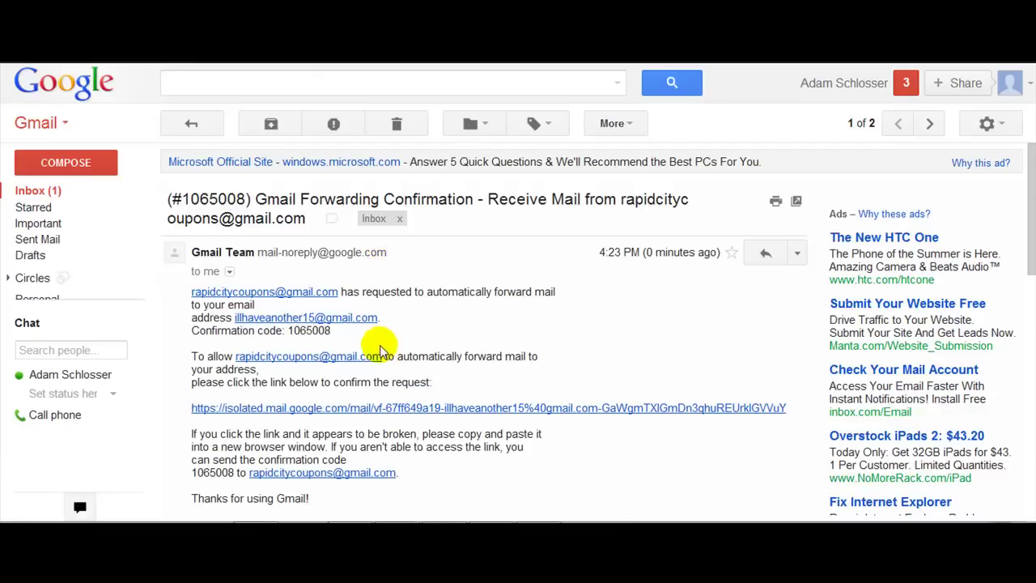
drag(192, 335, 275, 330)
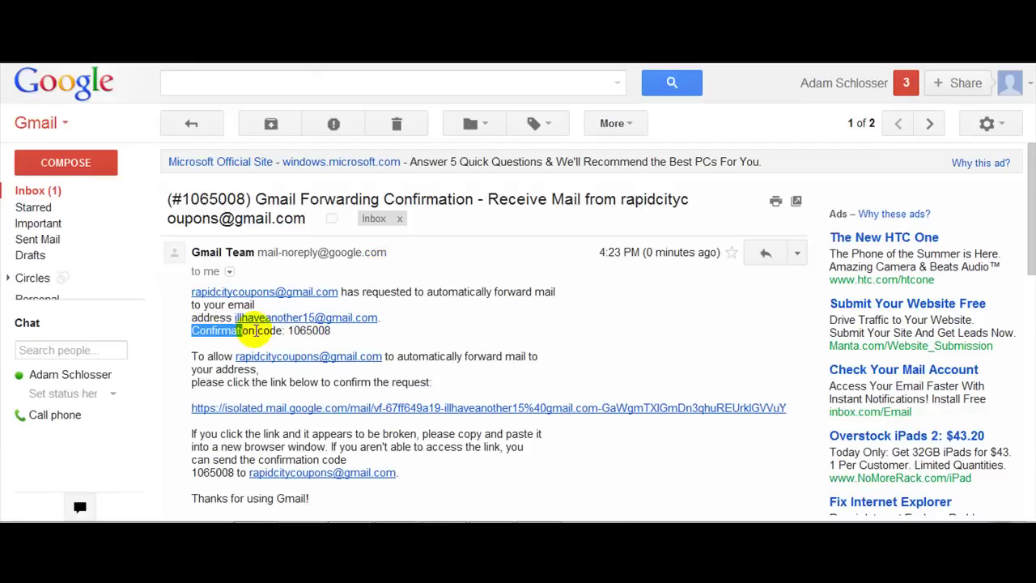
double_click(312, 330)
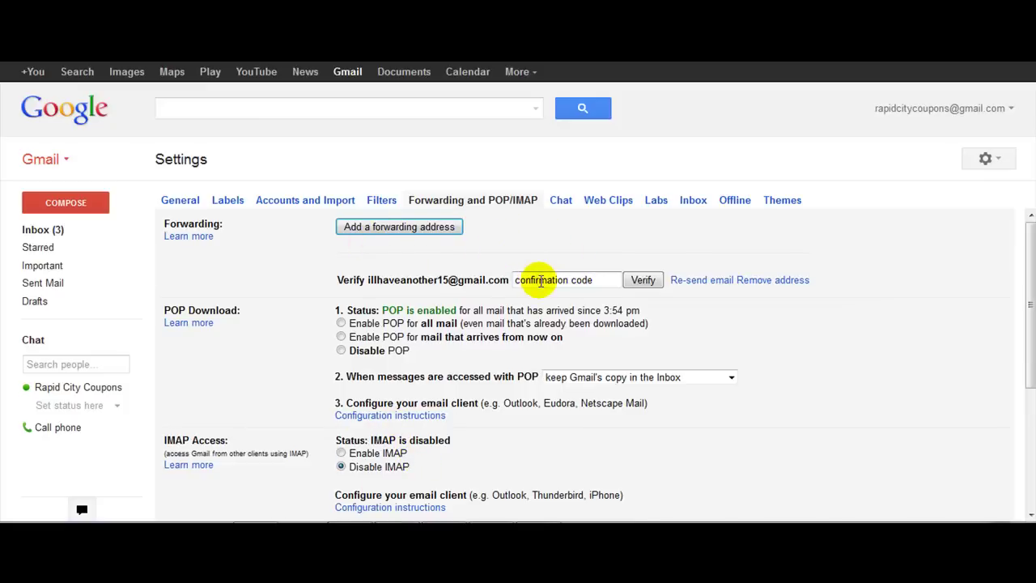
- Enter the emailed confirmation code and verify the forwarding address
click(550, 273)
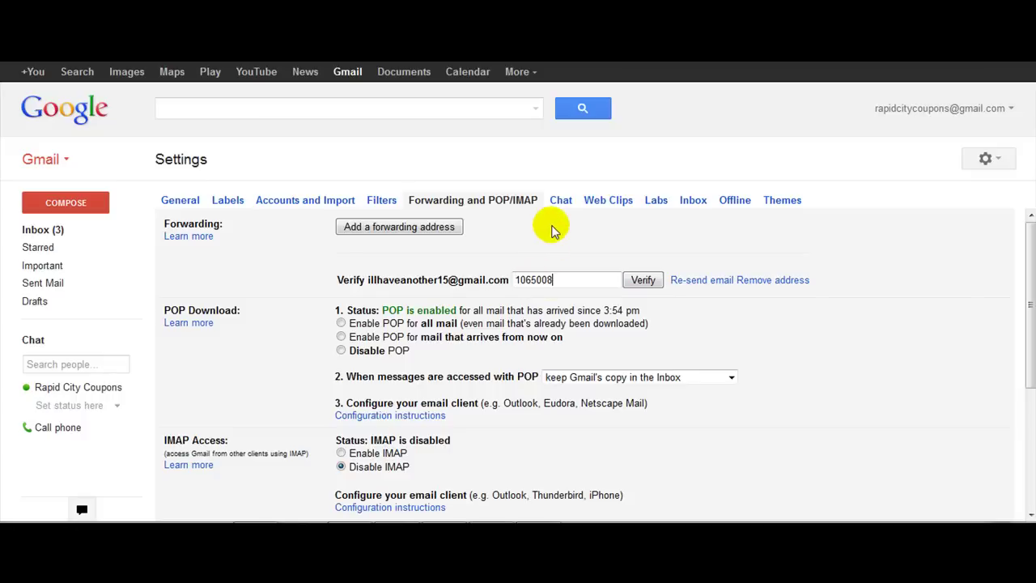
click(643, 282)
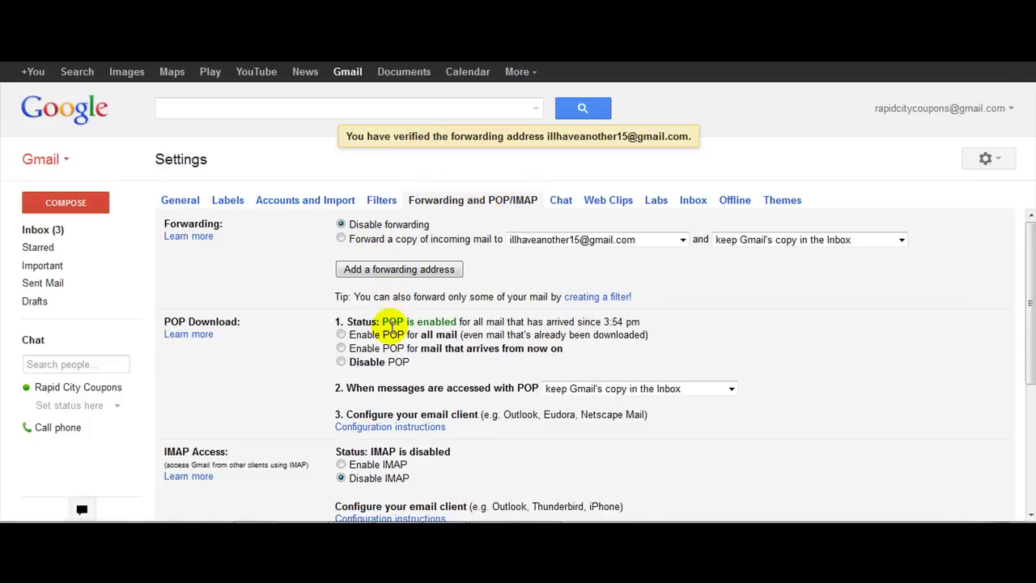
- Select 'Forward a copy of incoming mail to' the verified address, keeping Gmail's Inbox copy
scroll(372, 324, down, 3)
scroll(431, 356, up, 3)
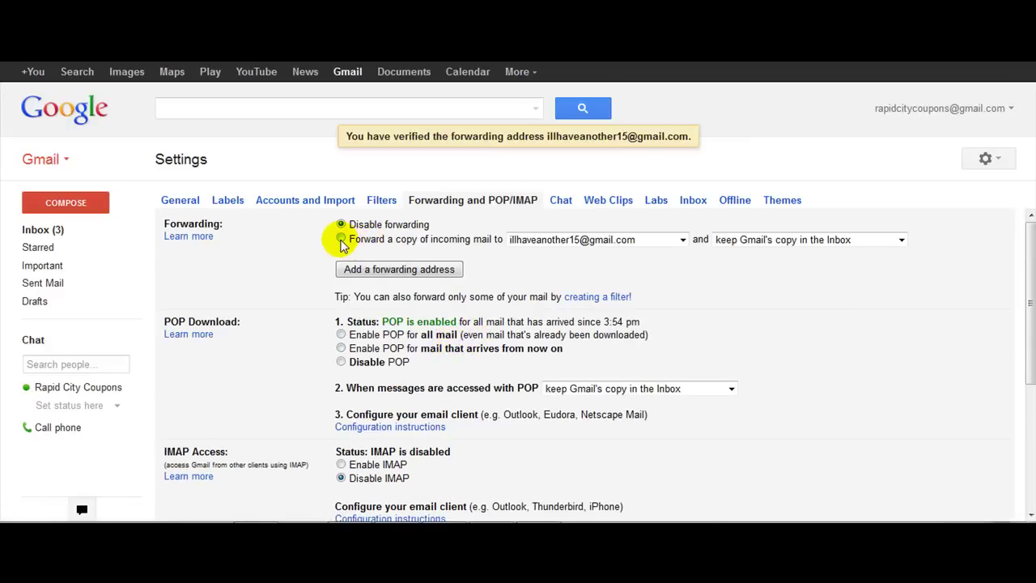
click(341, 239)
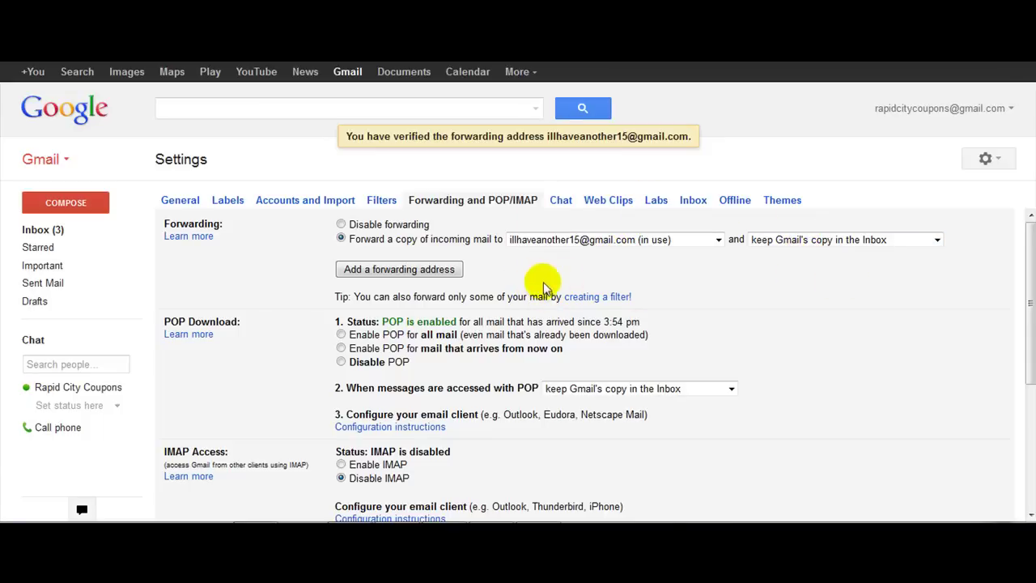
scroll(477, 269, down, 2)
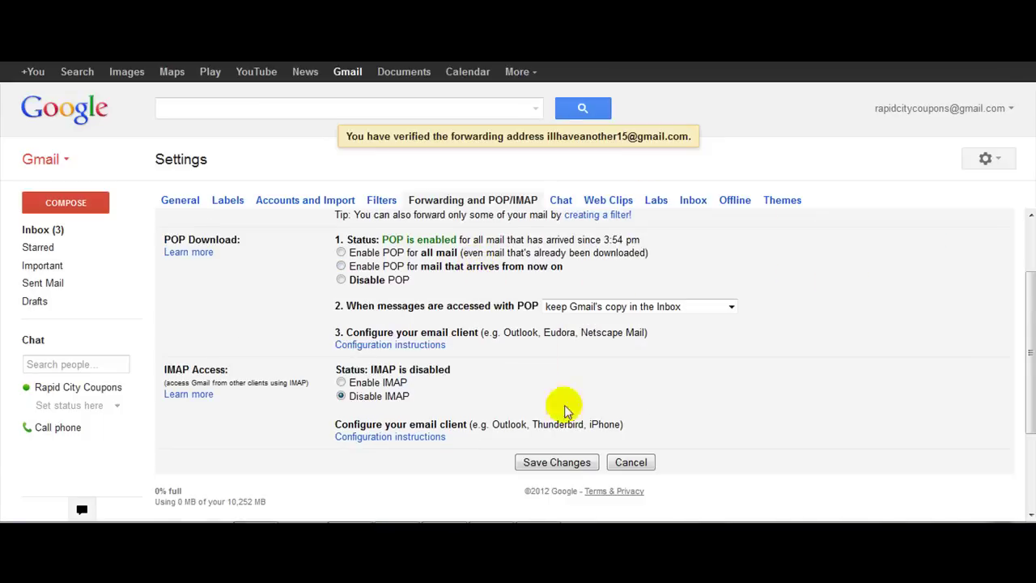
- Save Changes on the Forwarding and POP/IMAP settings
click(587, 463)
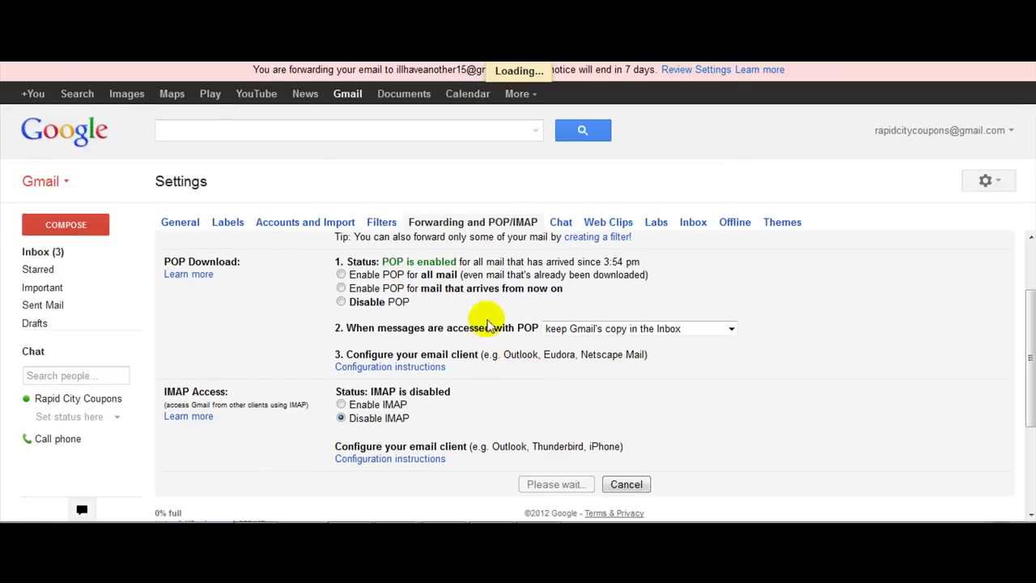